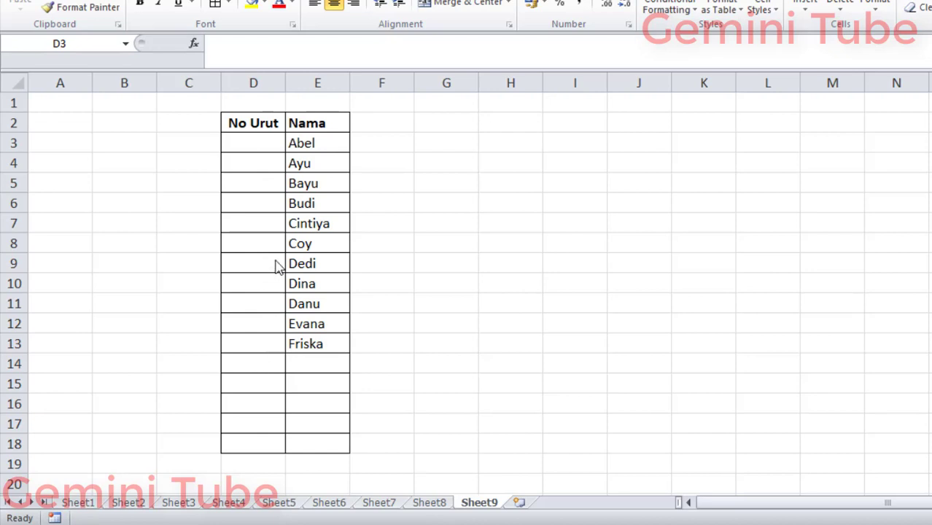
- Enter 1 in D3 and 2 in D4 as the first No Urut numbers
click(253, 145)
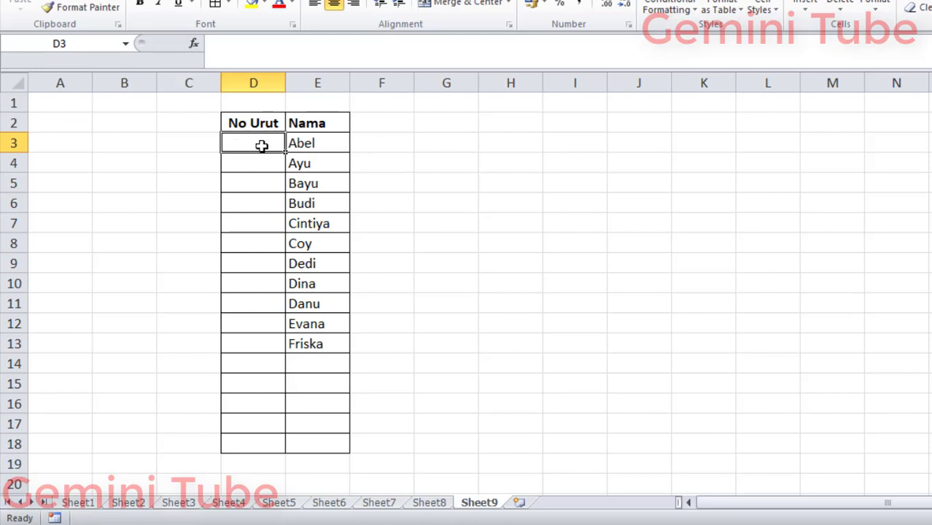
text(1)
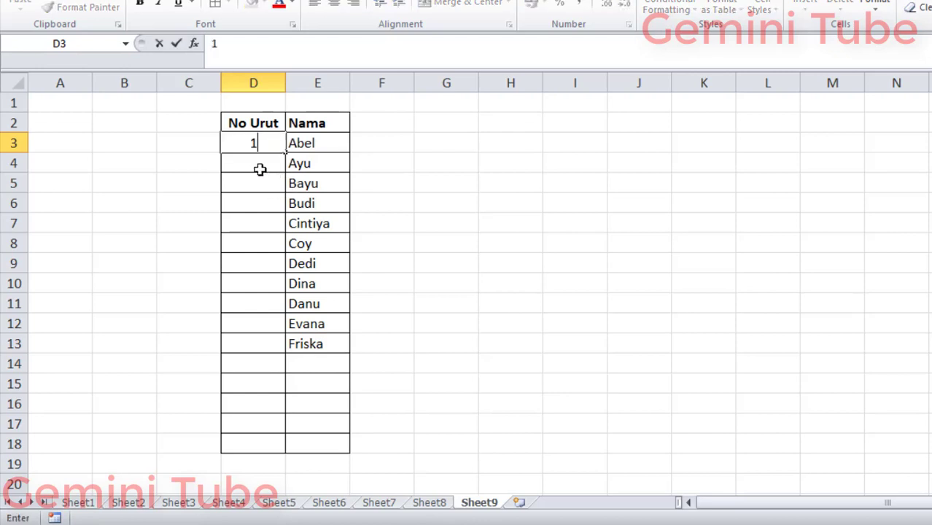
key(Return)
text(2)
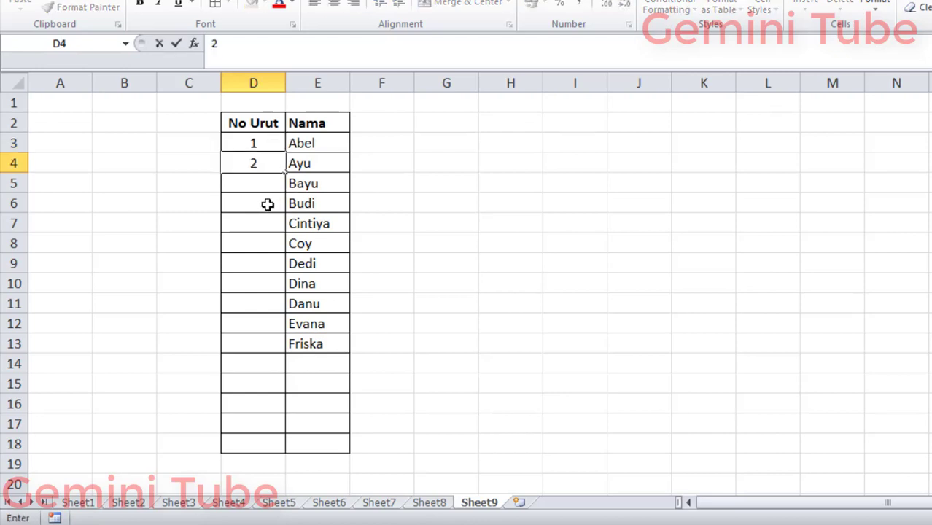
click(268, 203)
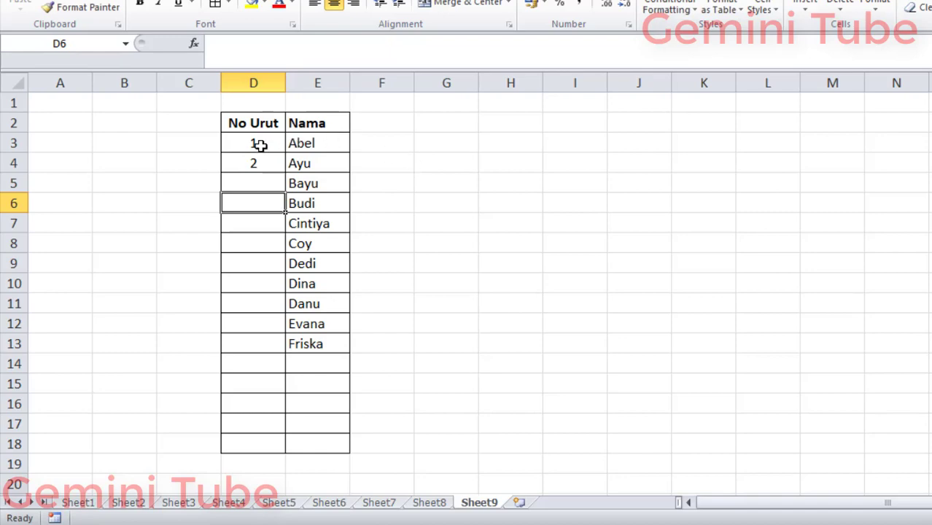
- Extend the 1, 2 pattern down column D to D13, numbering 1 through 11
drag(260, 145, 270, 163)
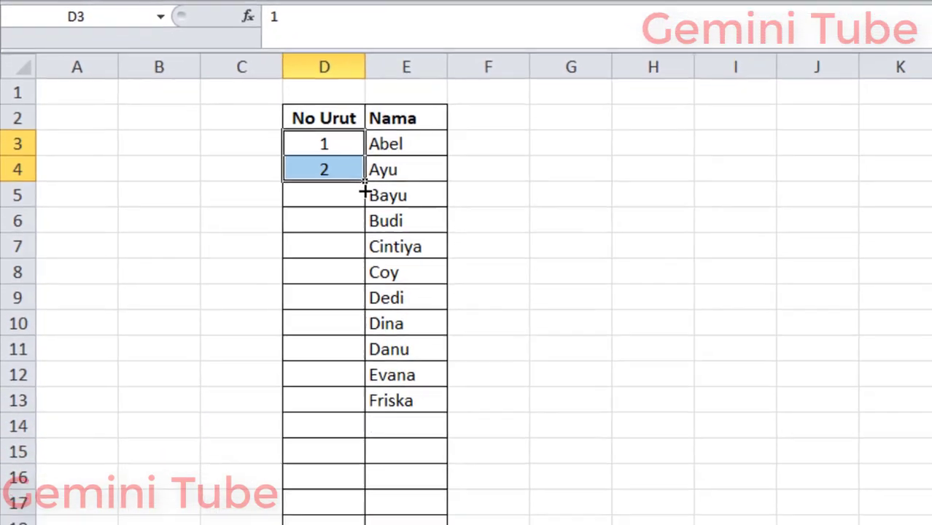
drag(405, 246, 405, 331)
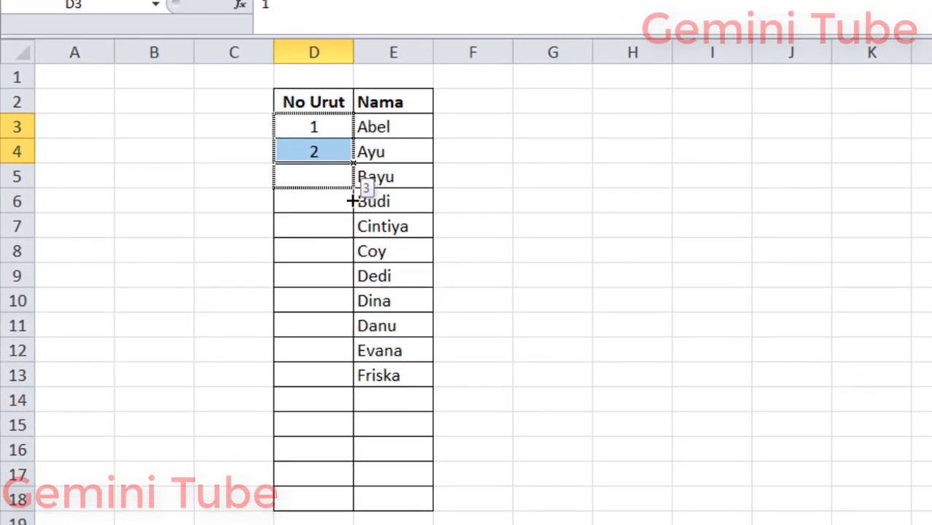
mouse_move(353, 237)
mouse_down()
mouse_move(343, 355)
mouse_move(325, 380)
mouse_move(354, 384)
mouse_up()
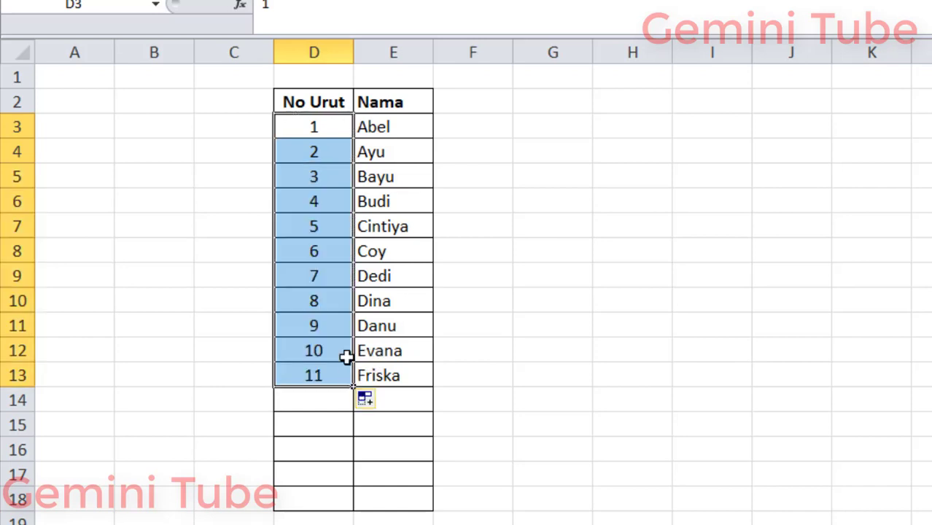
click(325, 318)
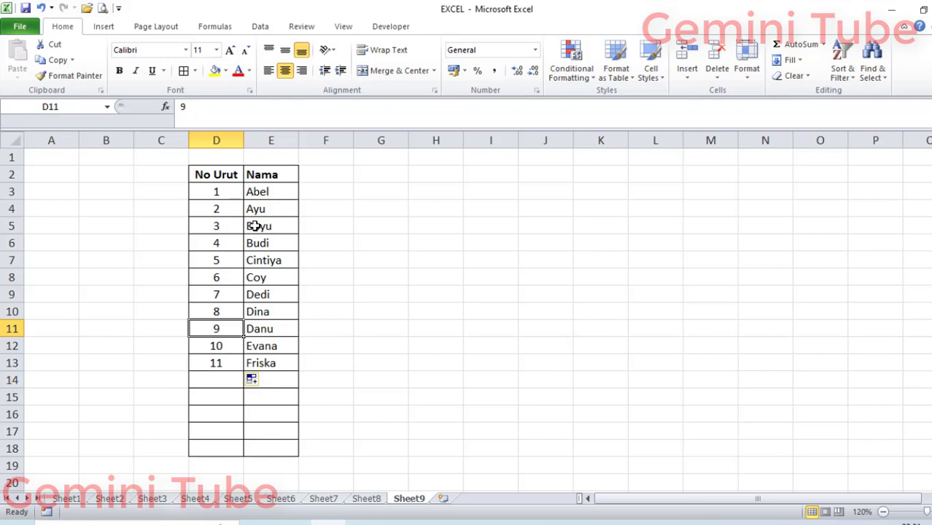
- Undo the fill and delete the 1 and 2 from D3:D4
key(ctrl+z)
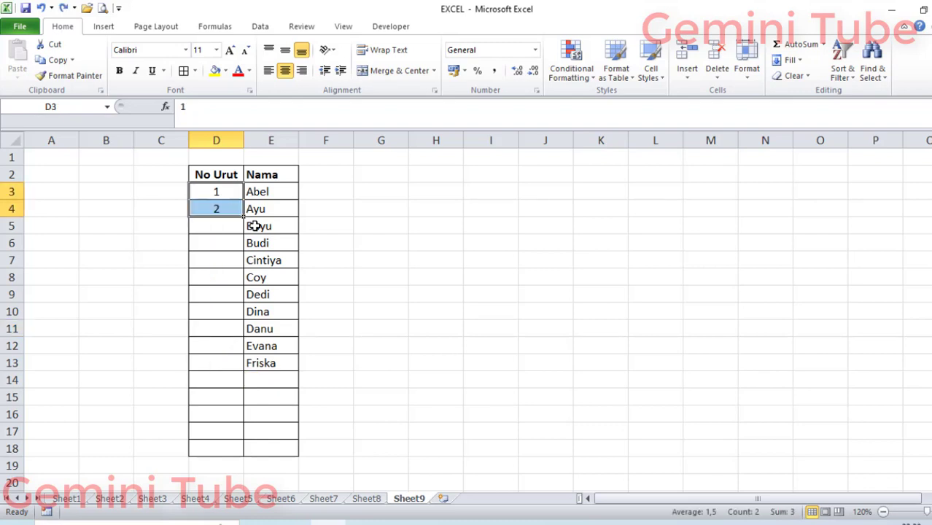
key(Delete)
click(355, 256)
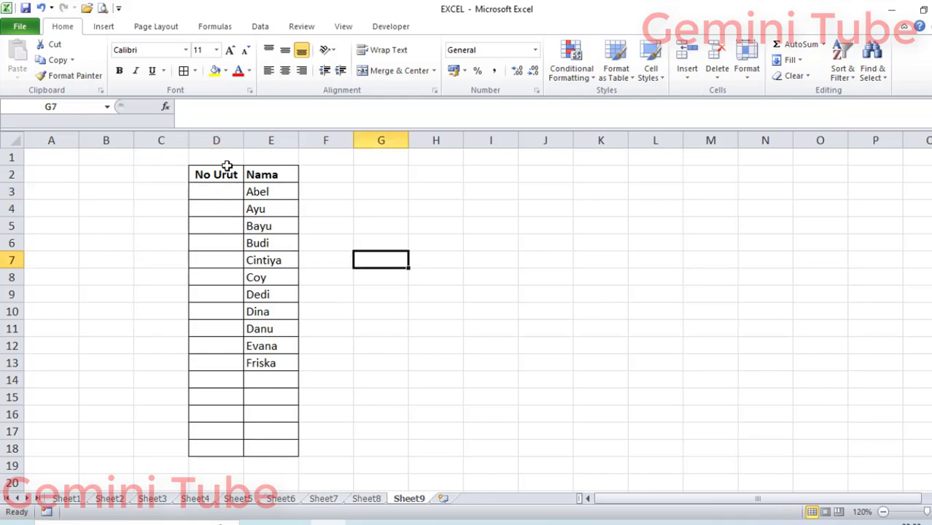
- Enter 1 in D3 and select it as the series start
click(219, 191)
text(1)
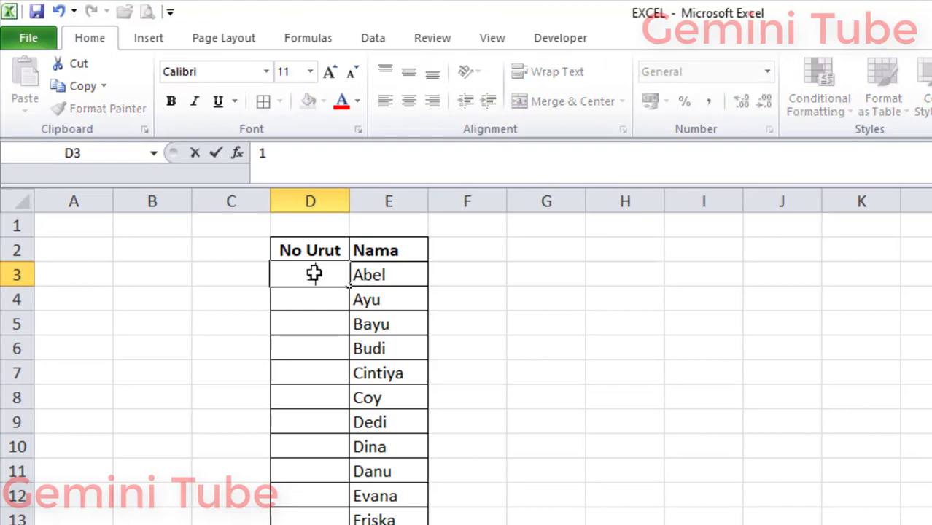
click(315, 348)
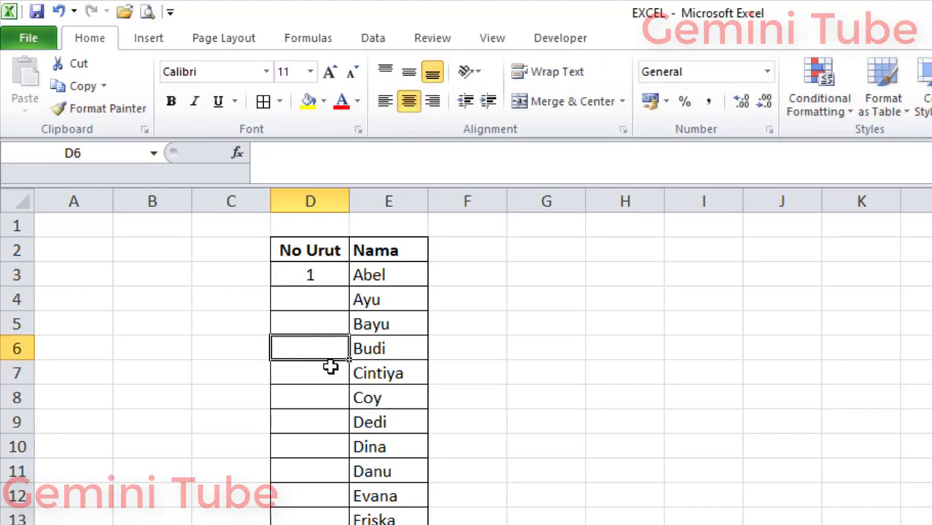
click(310, 275)
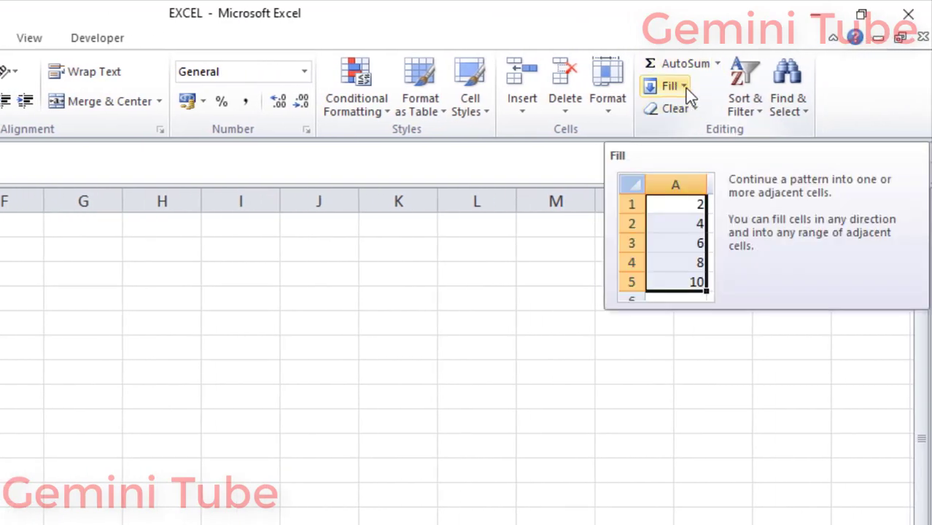
- Fill a linear Series down the column from D3 with step 1 and stop value 100
click(685, 88)
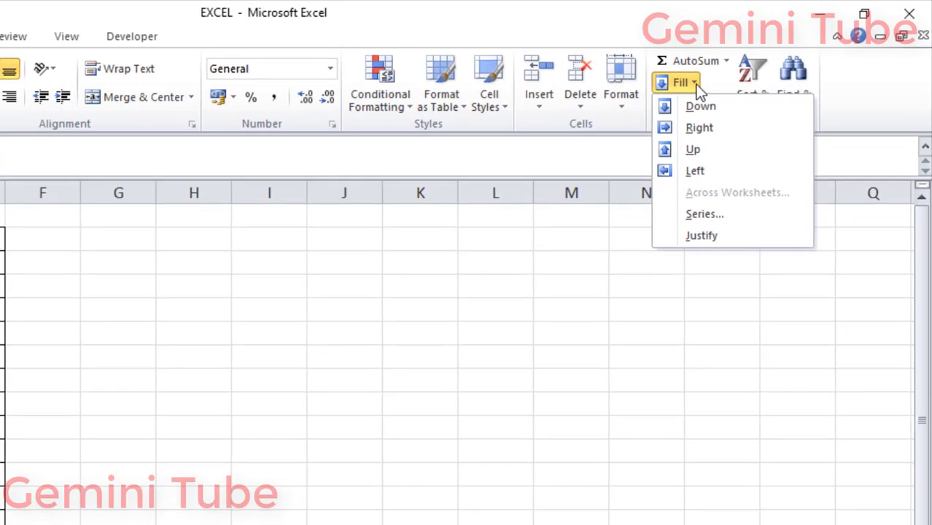
click(703, 214)
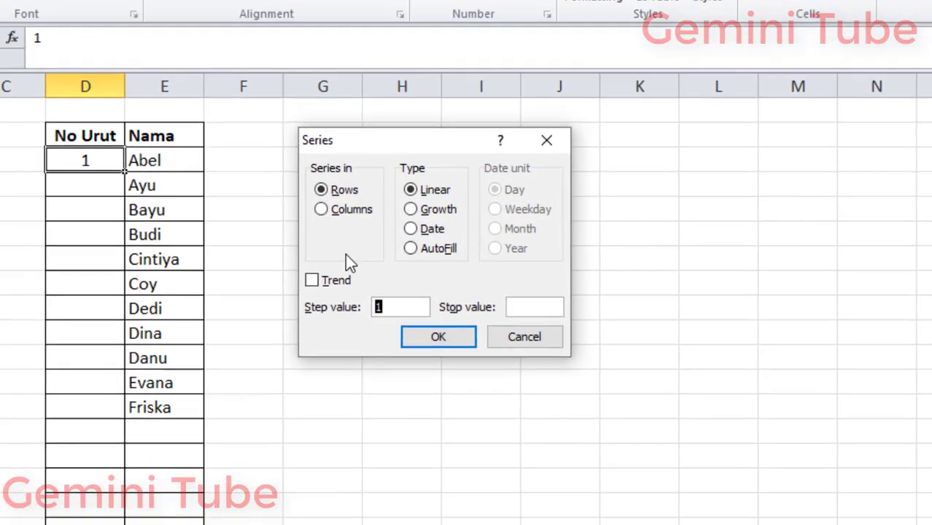
drag(499, 108, 473, 110)
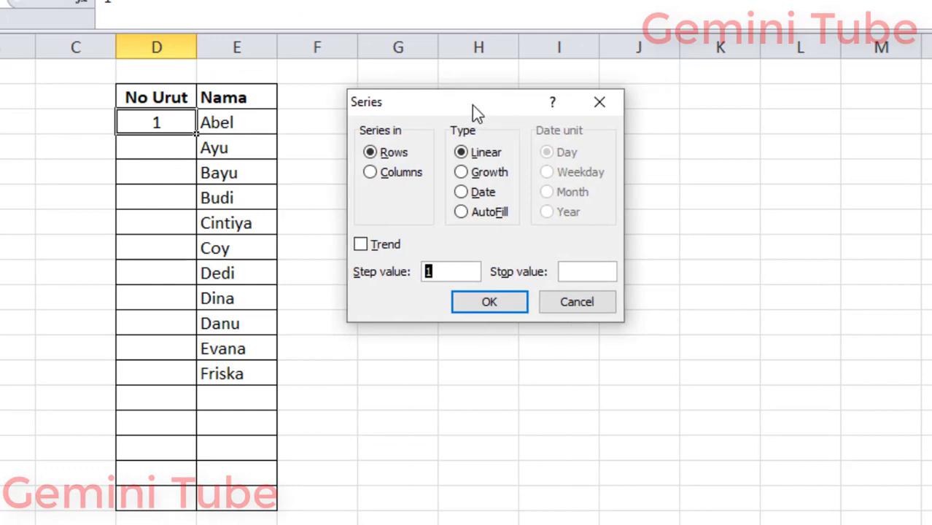
click(372, 175)
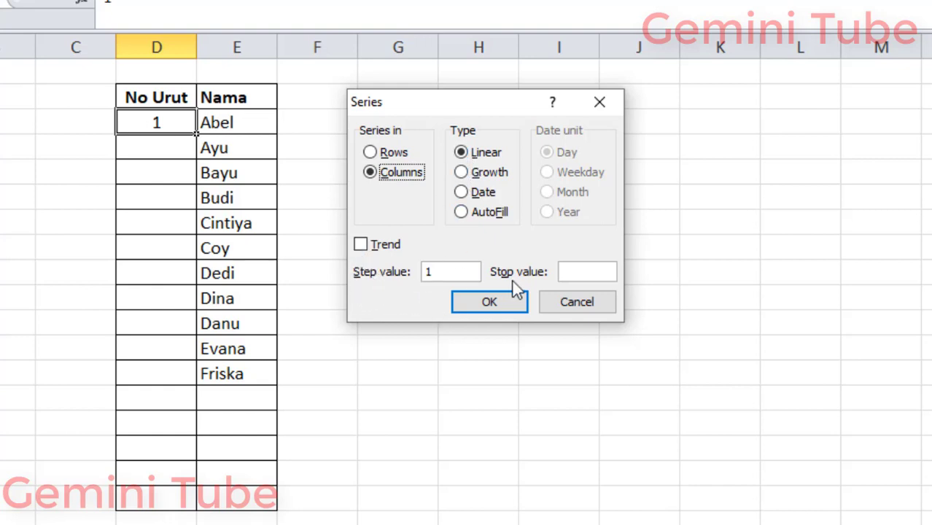
click(576, 273)
text(10)
text(0)
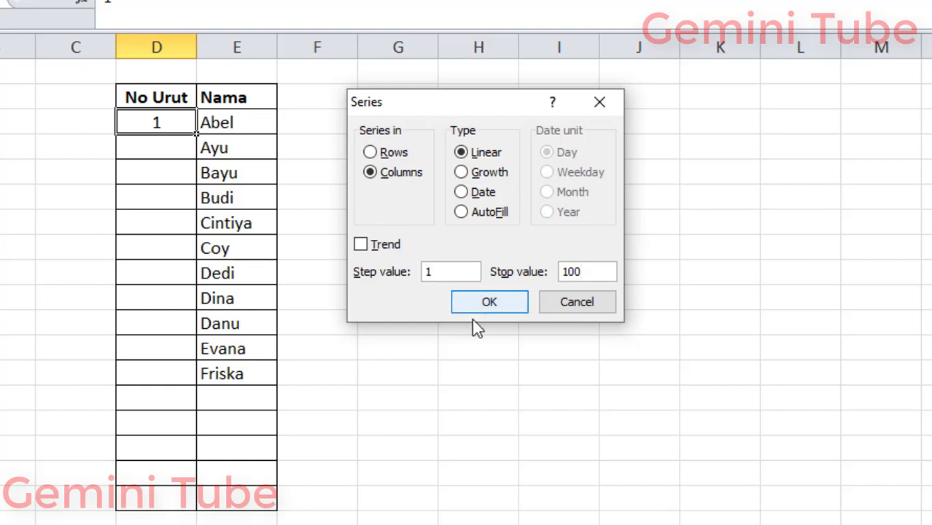
click(490, 312)
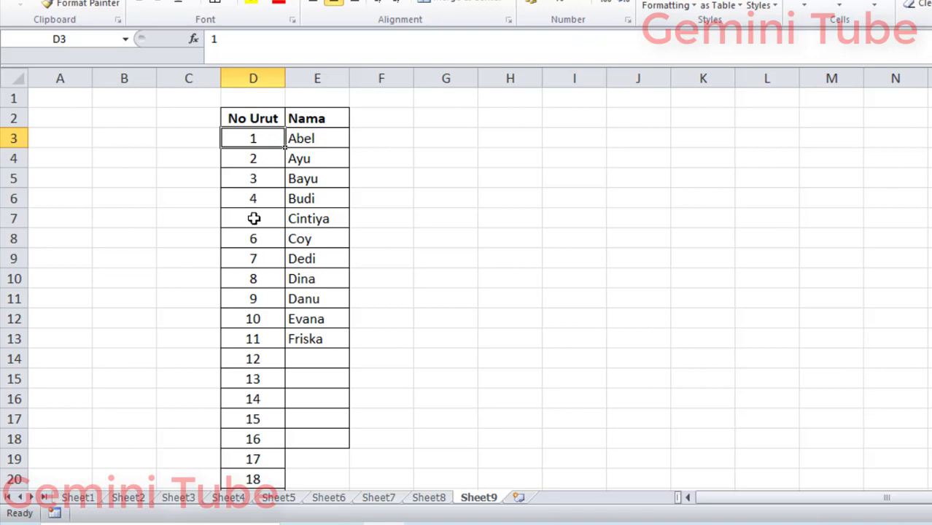
- Scroll down to confirm D102 shows 100, then scroll back to the table's top
scroll(253, 218, down, 4)
scroll(253, 219, down, 9)
scroll(253, 219, down, 8)
scroll(253, 222, down, 7)
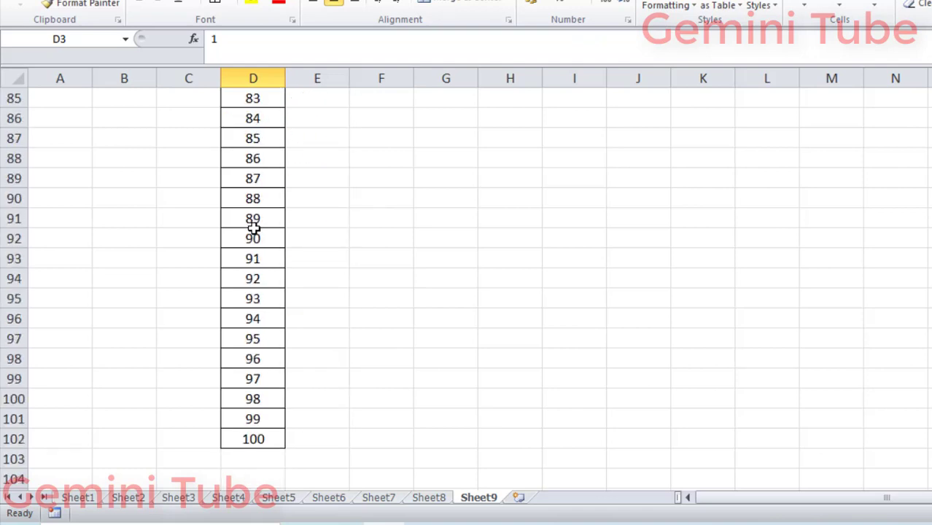
scroll(253, 228, down, 4)
click(270, 197)
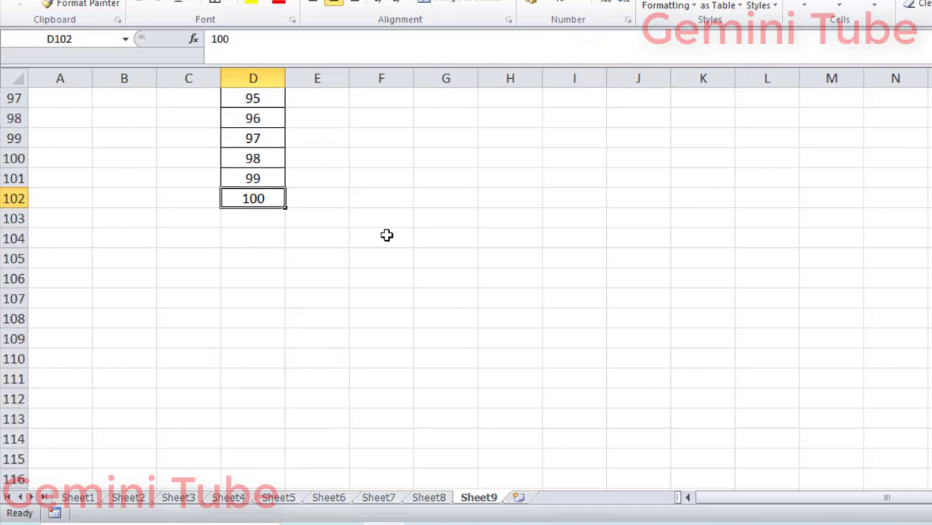
scroll(327, 228, up, 4)
scroll(327, 228, up, 6)
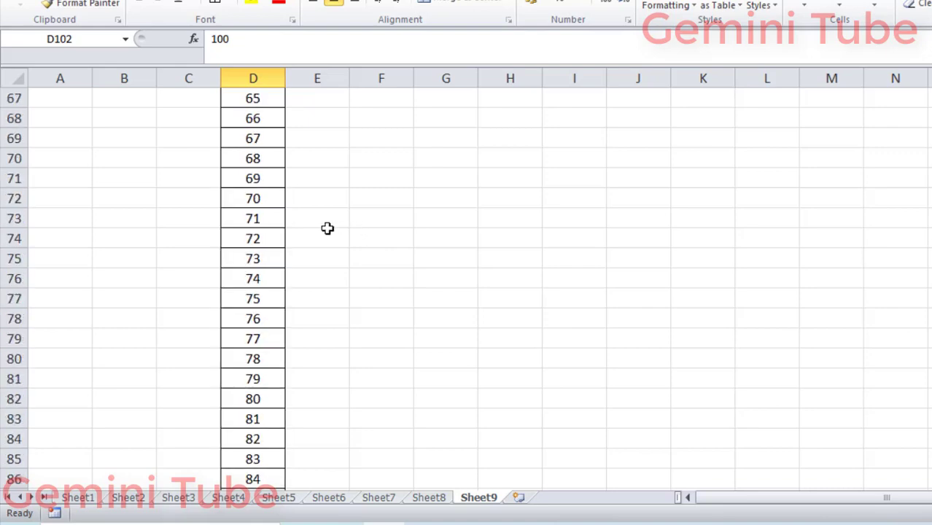
scroll(327, 228, up, 6)
scroll(327, 228, up, 10)
scroll(327, 229, up, 6)
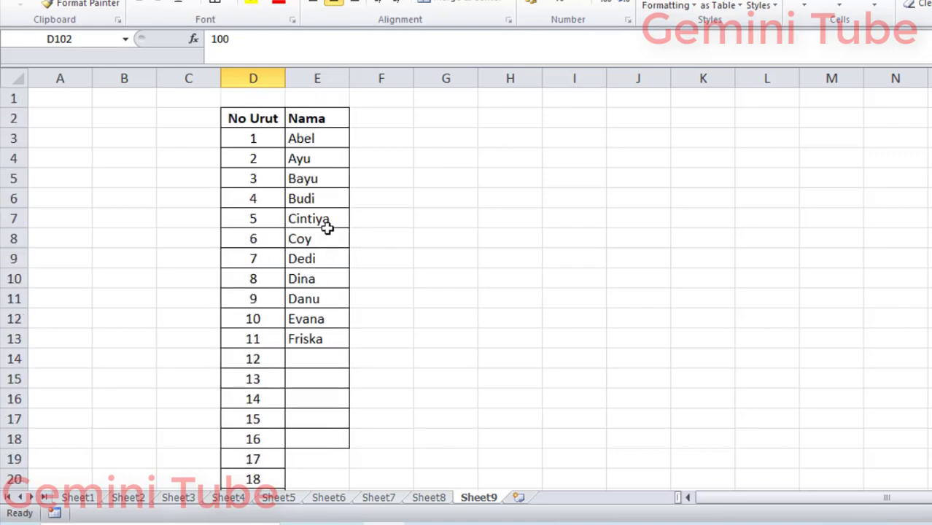